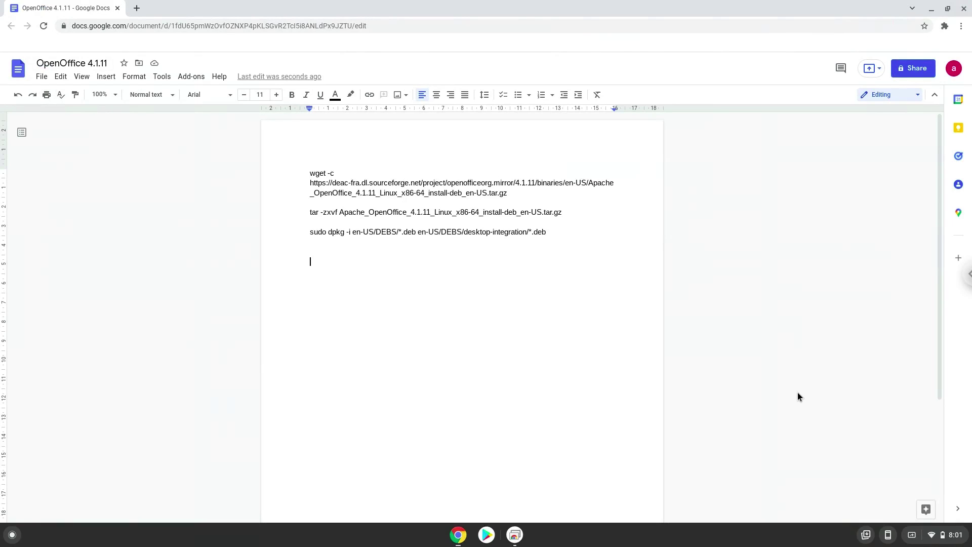
- Open ChromeOS Settings from the status tray and go to Advanced > Developers
{"action": "left_click", "coordinate": [938, 536]}
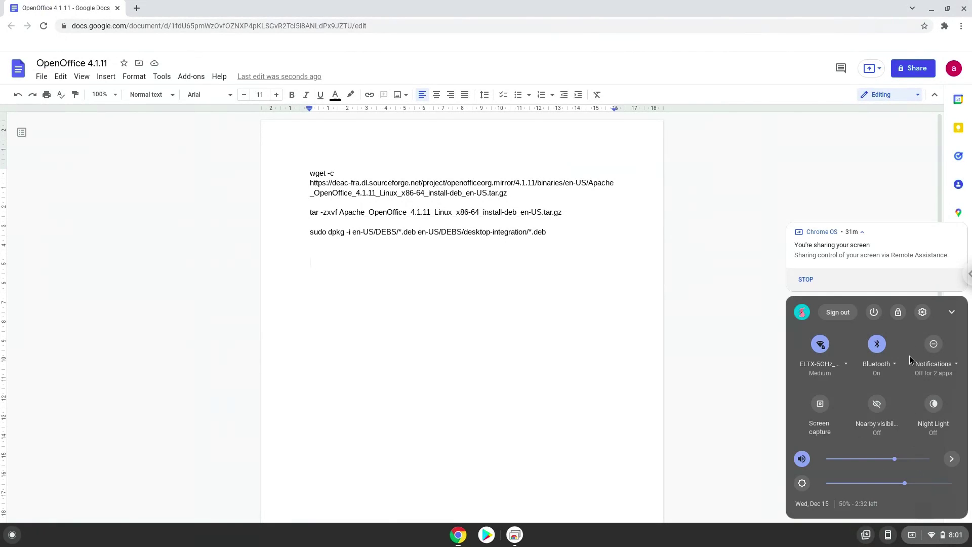
{"action": "left_click", "coordinate": [921, 312]}
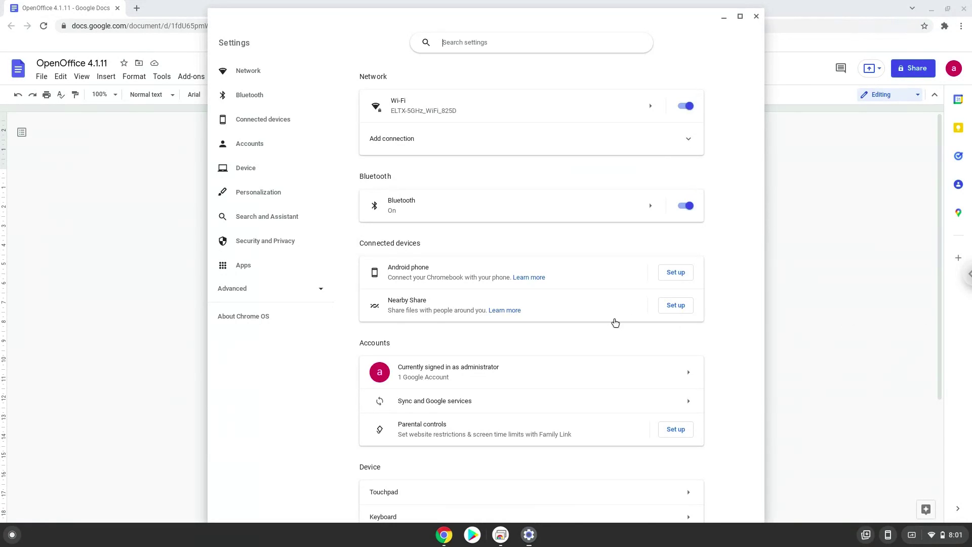
{"action": "left_click", "coordinate": [283, 291]}
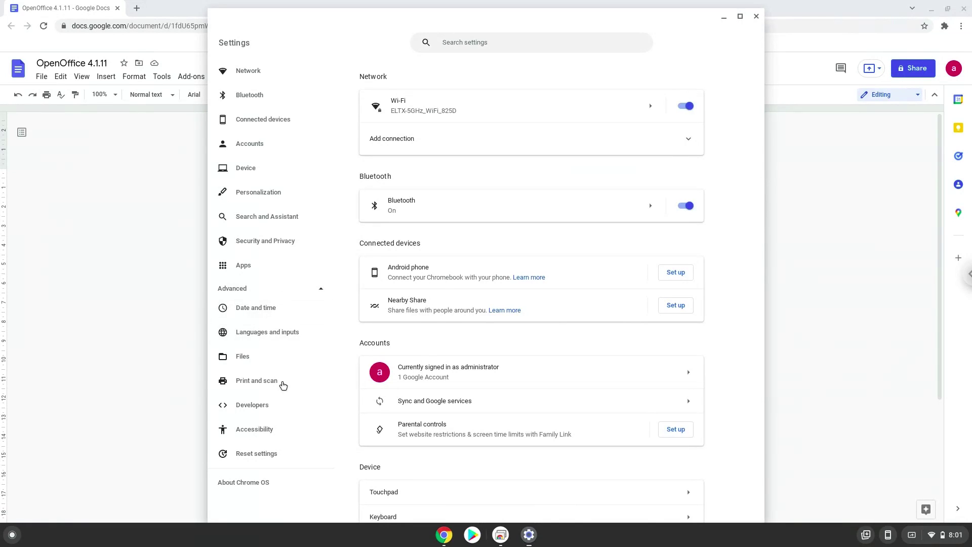
{"action": "left_click", "coordinate": [283, 407]}
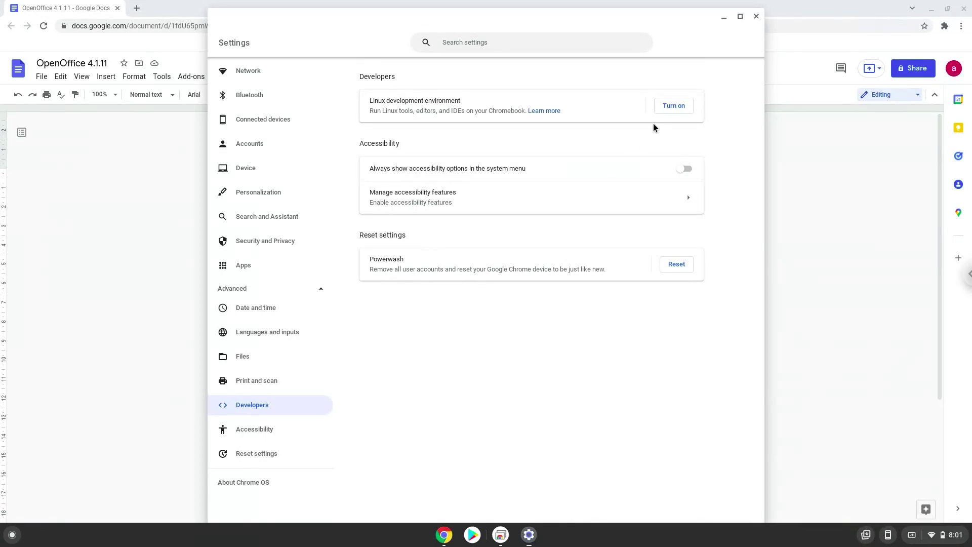
- Install the Linux development environment at the Recommended disk size, then close the Terminal it launches
{"action": "left_click", "coordinate": [673, 106]}
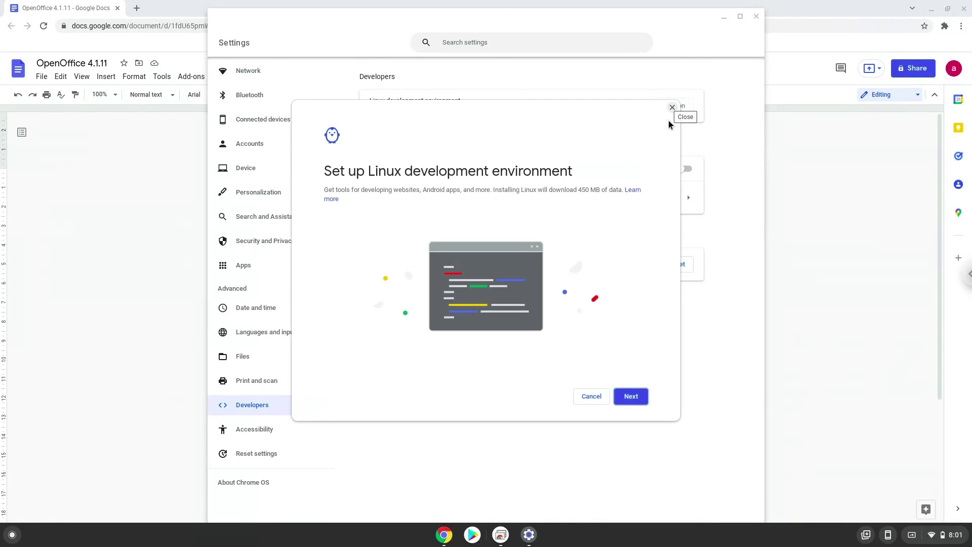
{"action": "left_click", "coordinate": [632, 395]}
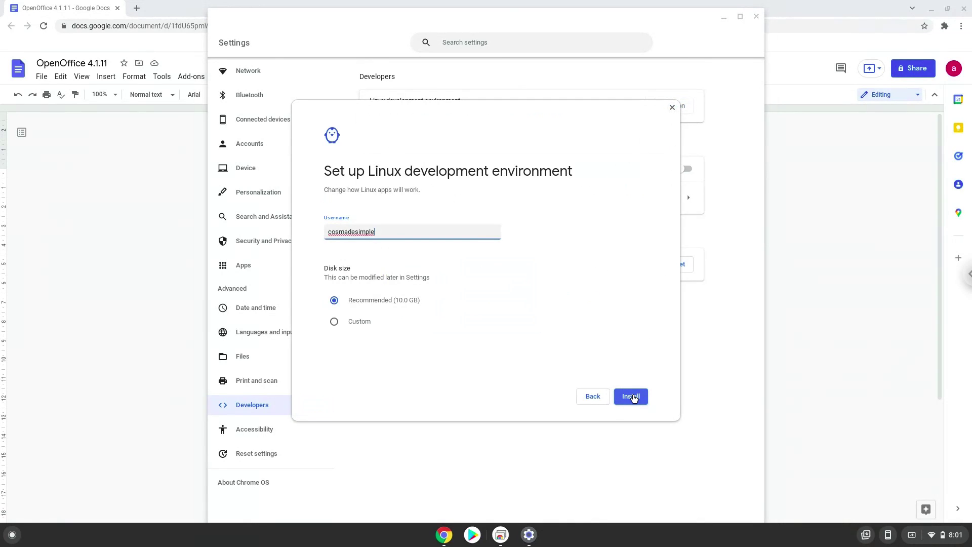
{"action": "left_click", "coordinate": [633, 397]}
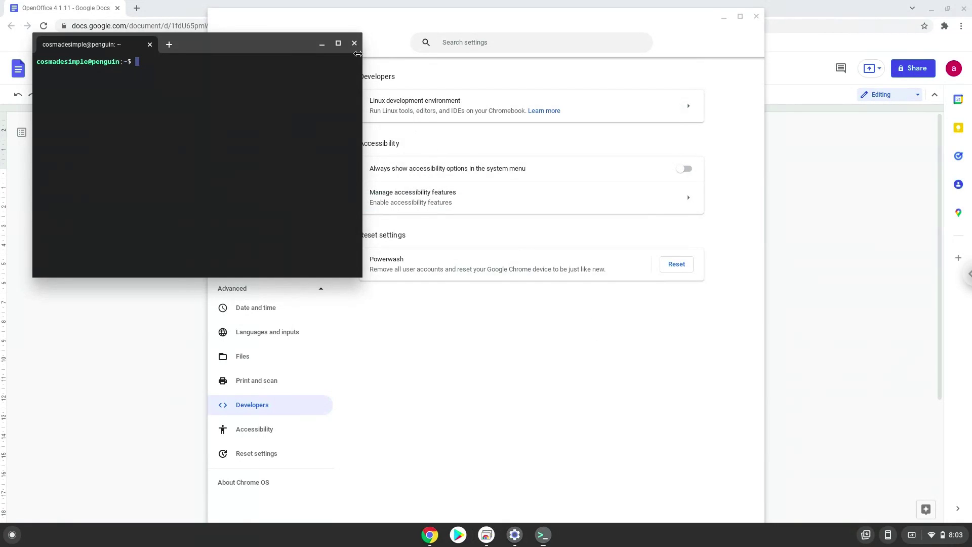
{"action": "left_click", "coordinate": [355, 44]}
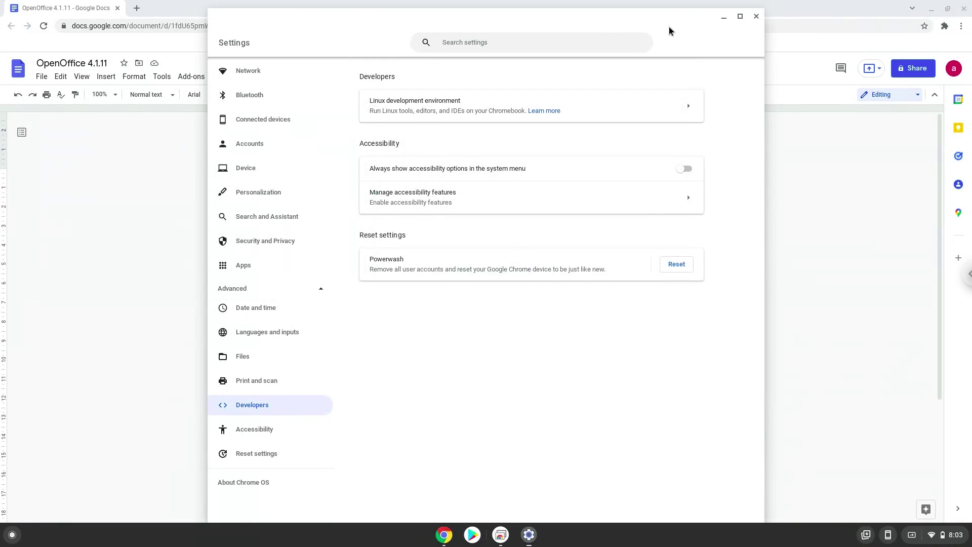
- Close Settings and copy the wget download command paragraph from the Google Docs file
{"action": "left_click", "coordinate": [755, 17]}
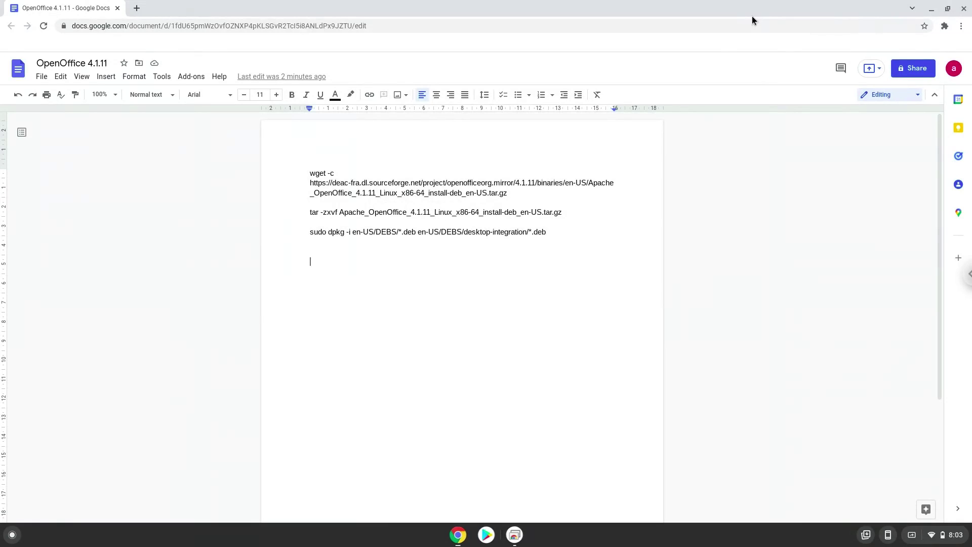
{"action": "double_click", "coordinate": [476, 185]}
{"action": "left_click", "coordinate": [476, 186]}
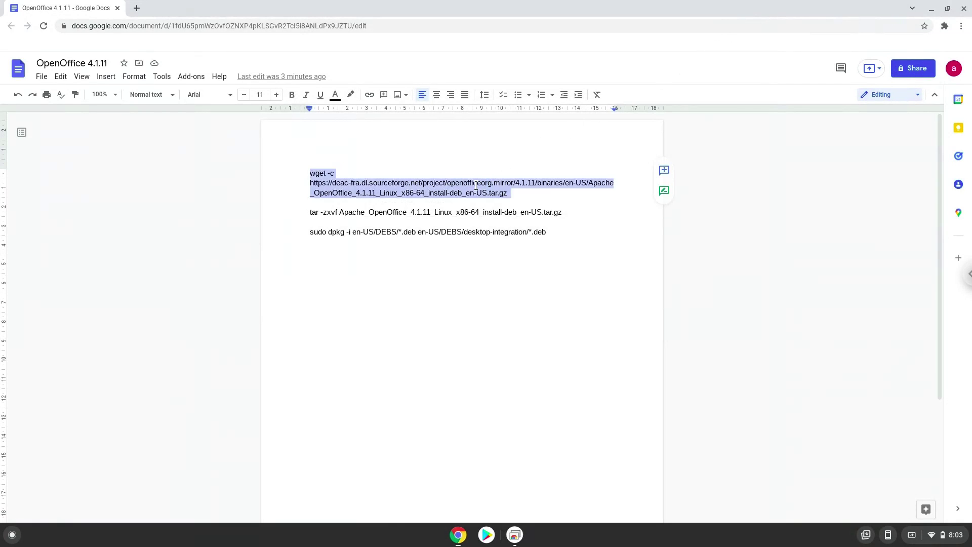
{"action": "right_click", "coordinate": [477, 186]}
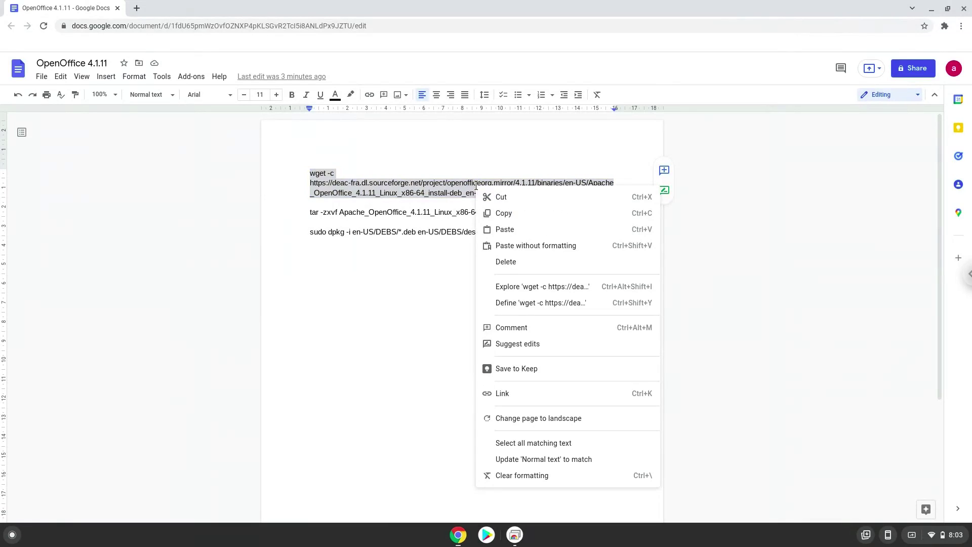
{"action": "left_click", "coordinate": [497, 214]}
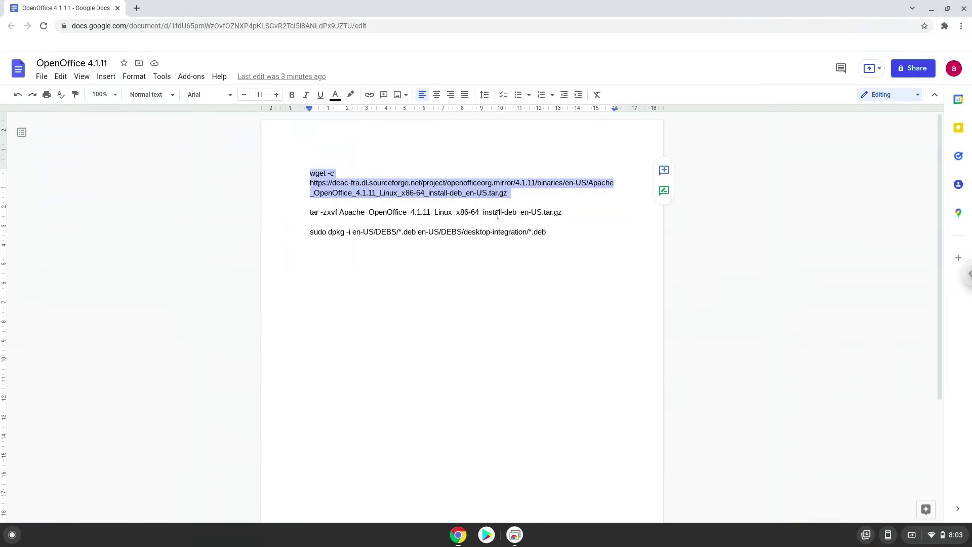
- Launch a maximized Terminal and run the pasted wget command to download OpenOffice 4.1.11
{"action": "left_click", "coordinate": [13, 533]}
{"action": "type", "text": "t"}
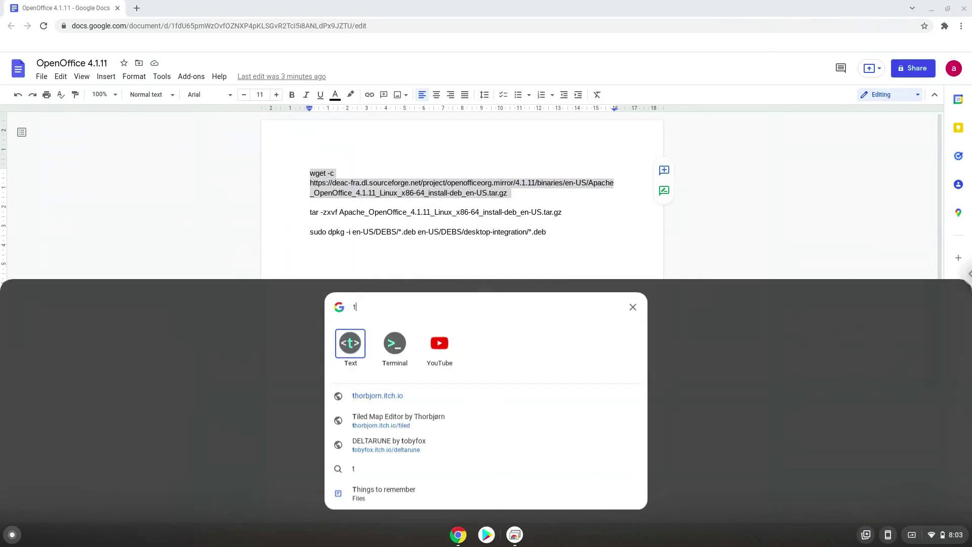
{"action": "left_click", "coordinate": [399, 343]}
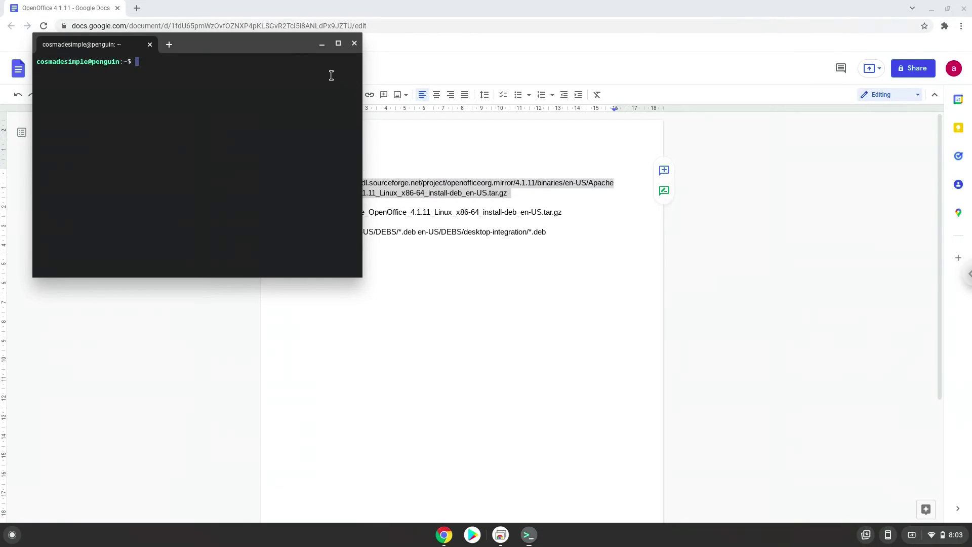
{"action": "double_click", "coordinate": [301, 46]}
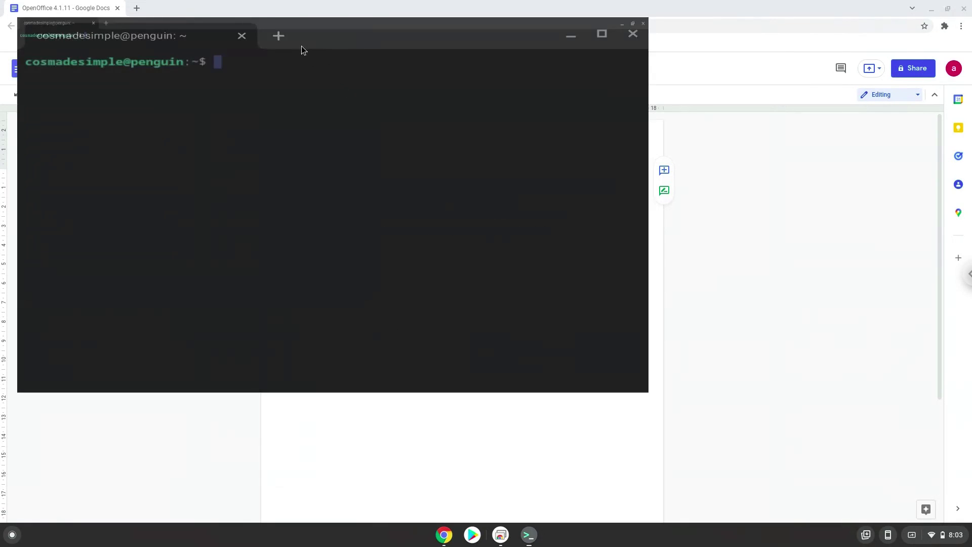
{"action": "type", "text": "wget -c https://deac-fra.dl.sourceforge.net/project/openofficeorg.mirror/4.1.11/binaries/en-US/Apache_OpenOffice_4.1.11_Linux_x86-64_install-deb_en-US.tar.gz"}
{"action": "key", "text": "Return"}
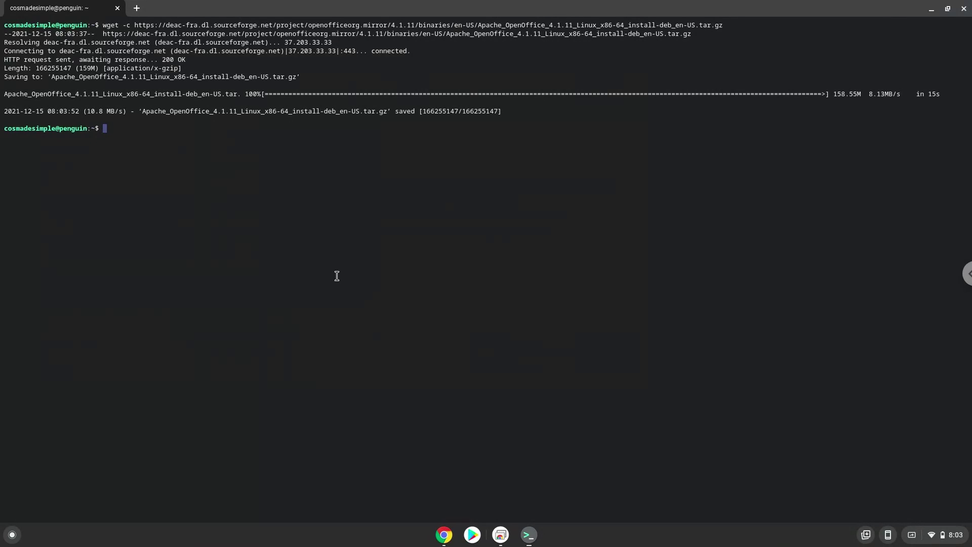
- Copy the tar extraction command line from the Google Docs notes
{"action": "left_click", "coordinate": [446, 538]}
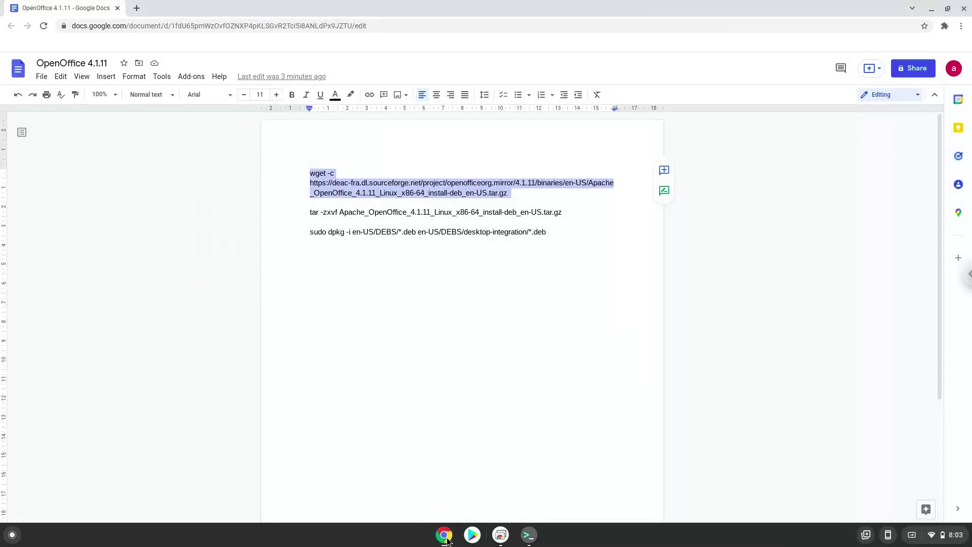
{"action": "triple_click", "coordinate": [372, 212]}
{"action": "right_click", "coordinate": [374, 214]}
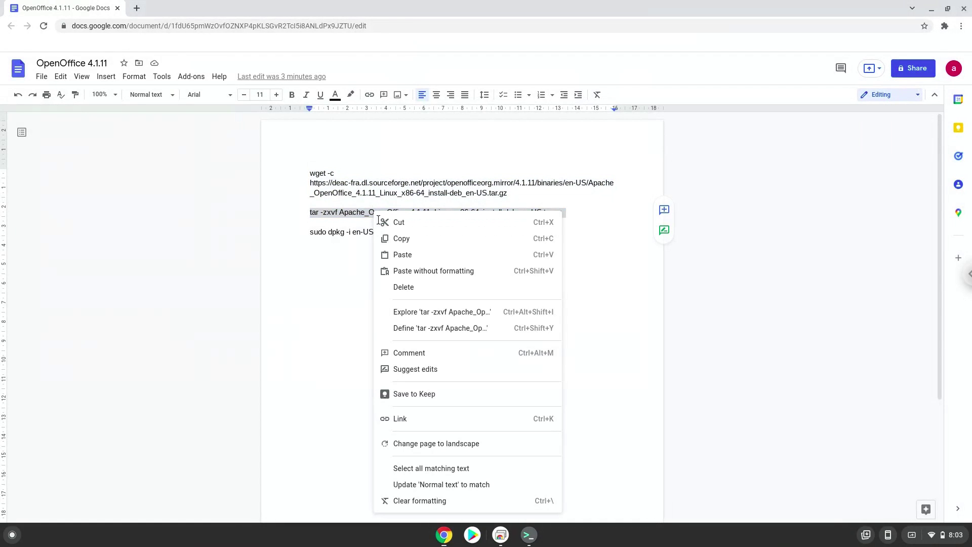
{"action": "left_click", "coordinate": [398, 240]}
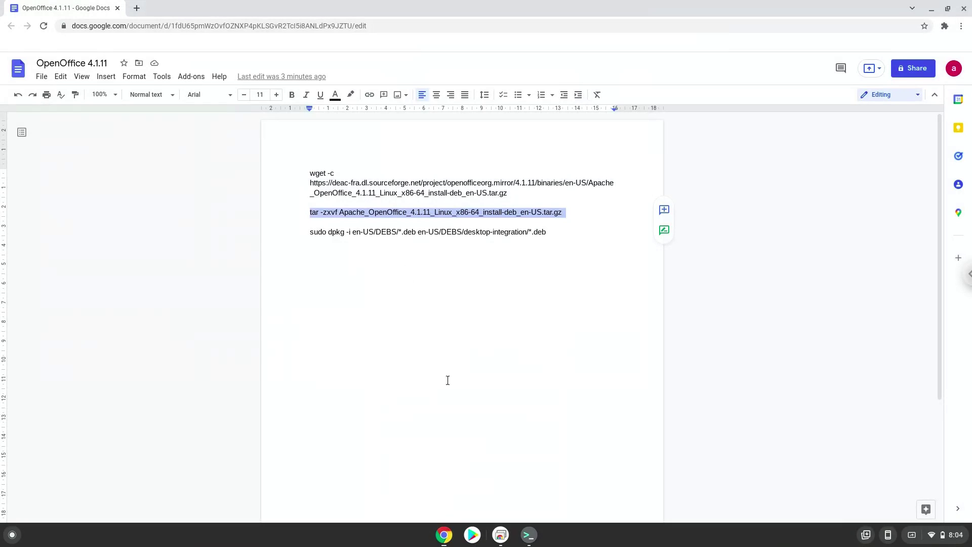
- Paste and run the tar -zxvf command in Terminal to unpack the en-US DEBS files
{"action": "left_click", "coordinate": [529, 537]}
{"action": "key", "text": "ctrl+shift+v"}
{"action": "key", "text": "Return"}
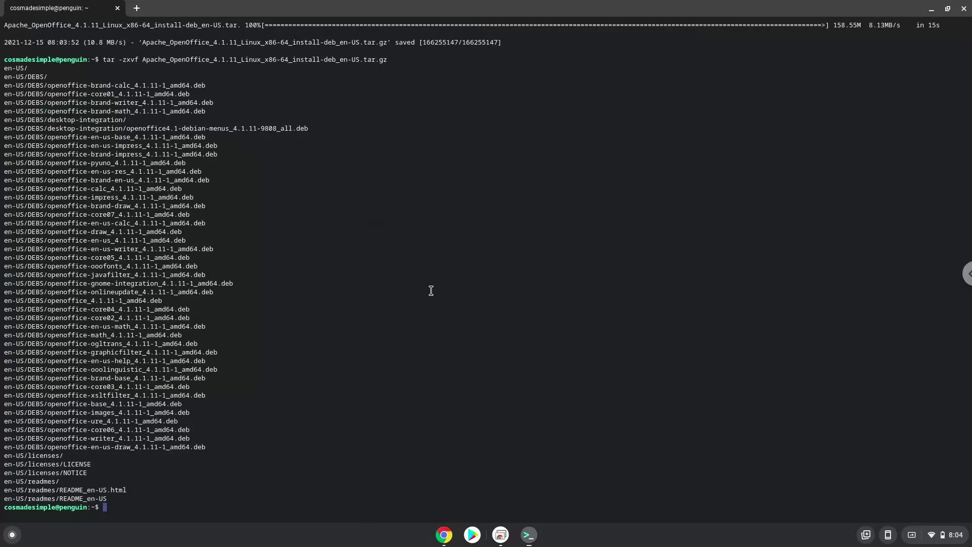
- Copy the full sudo dpkg install line from the Google Docs notes
{"action": "left_click", "coordinate": [444, 535]}
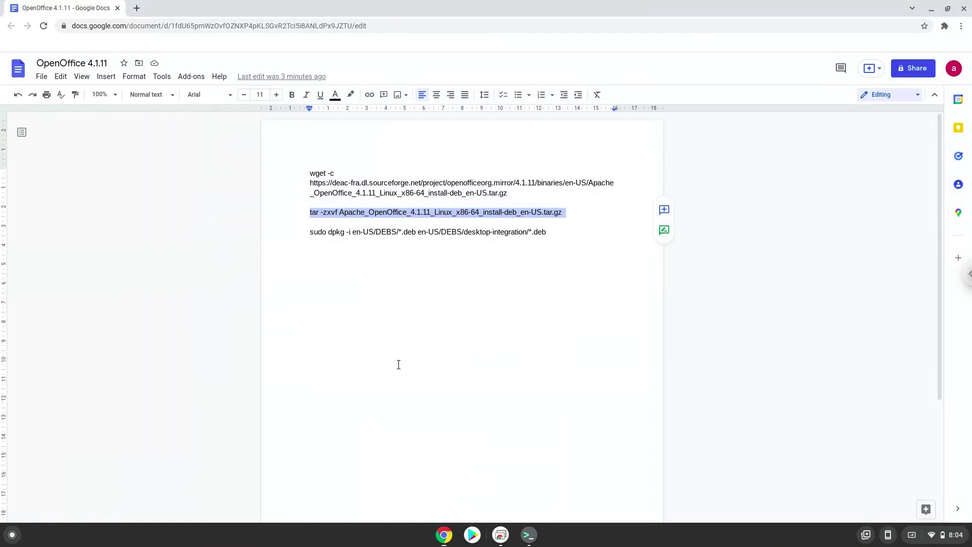
{"action": "double_click", "coordinate": [363, 232]}
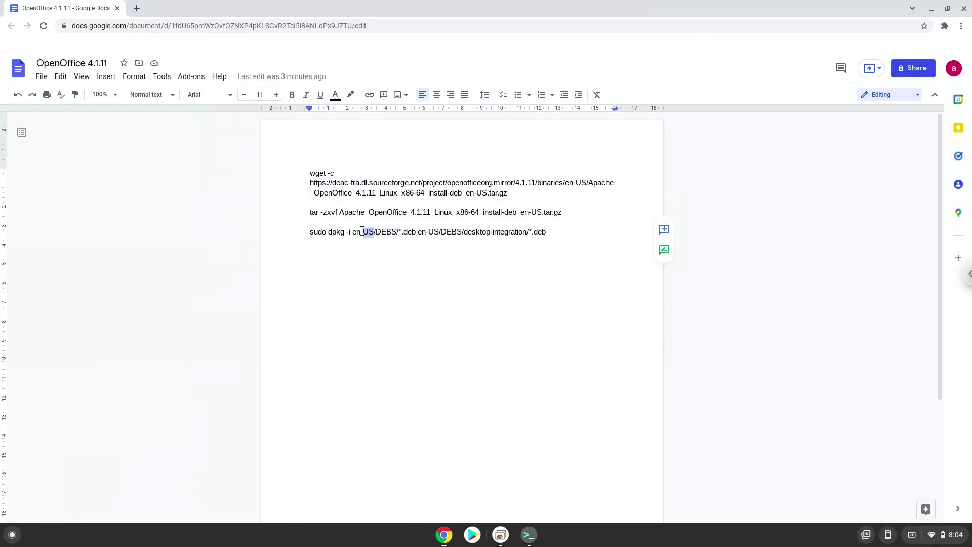
{"action": "left_click", "coordinate": [364, 231]}
{"action": "triple_click", "coordinate": [363, 232]}
{"action": "right_click", "coordinate": [363, 231]}
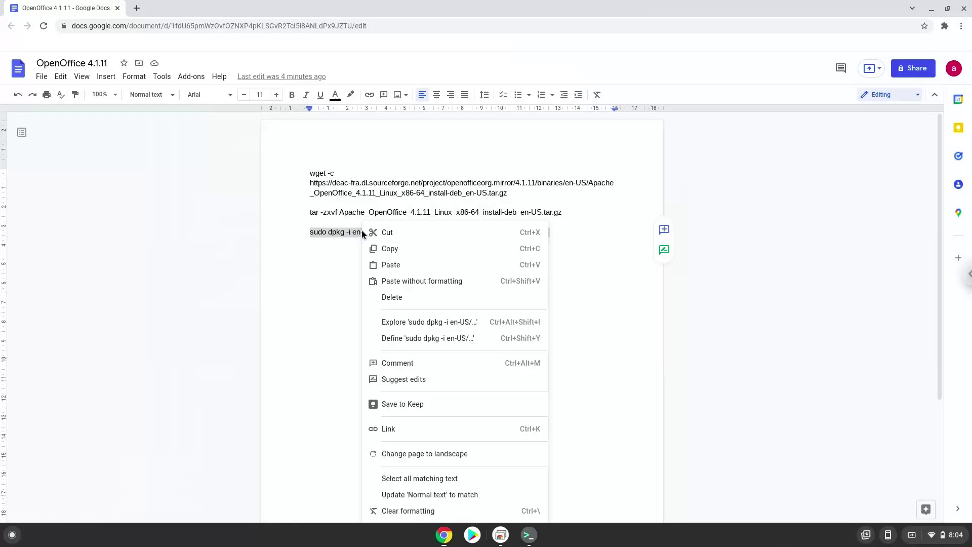
{"action": "left_click", "coordinate": [389, 249]}
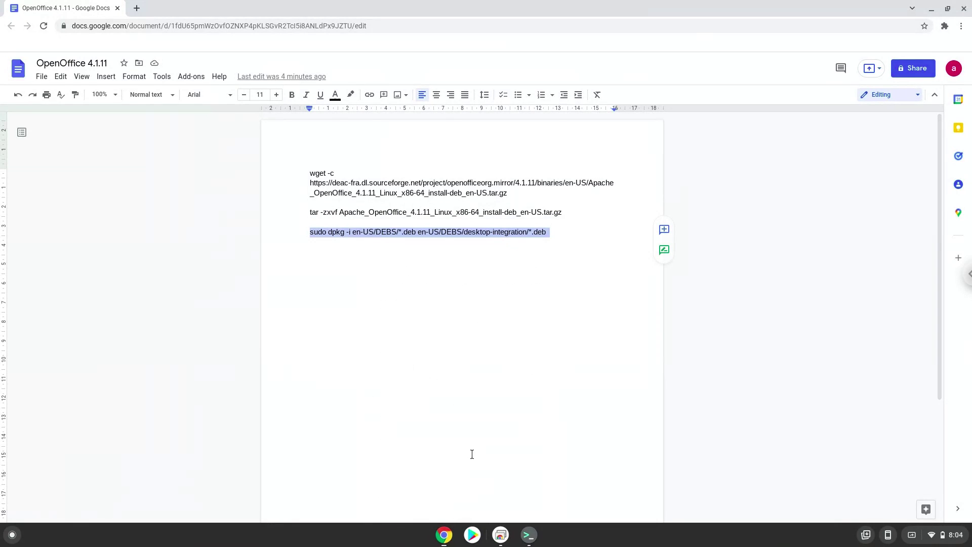
- Paste and run the sudo dpkg -i command in Terminal to install all OpenOffice packages
{"action": "left_click", "coordinate": [528, 537]}
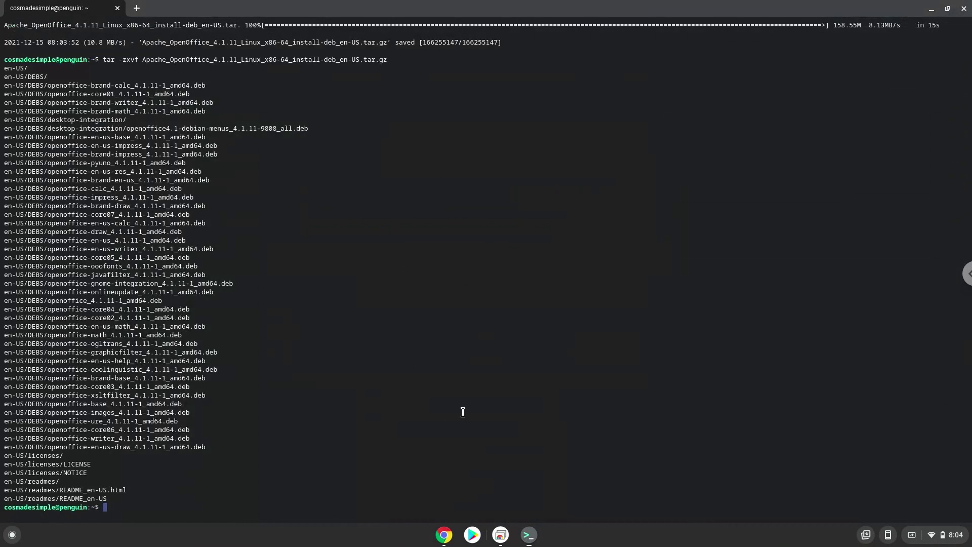
{"action": "key", "text": "ctrl+shift+v"}
{"action": "key", "text": "Return"}
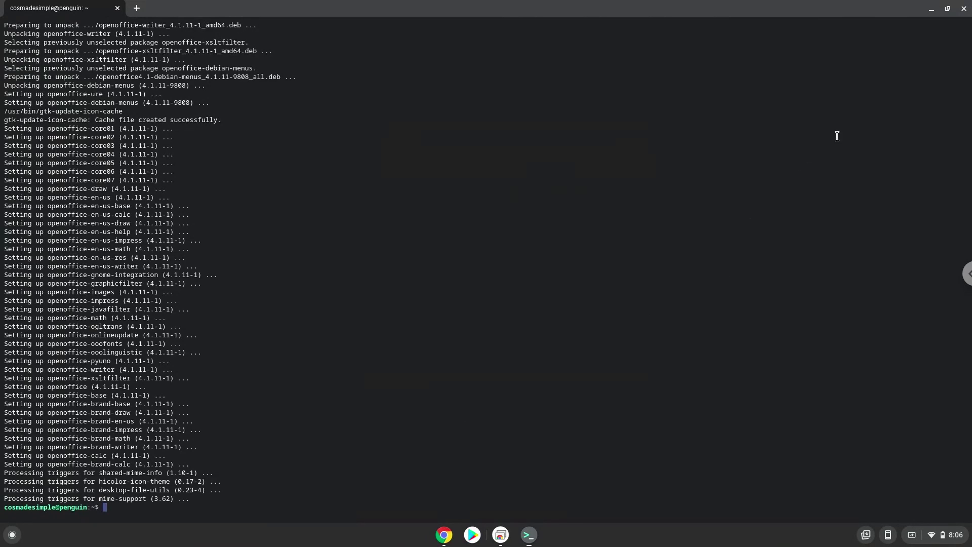
- Close Terminal and launch OpenOffice 4.1.11 from the Launcher's Linux apps folder
{"action": "left_click", "coordinate": [963, 8]}
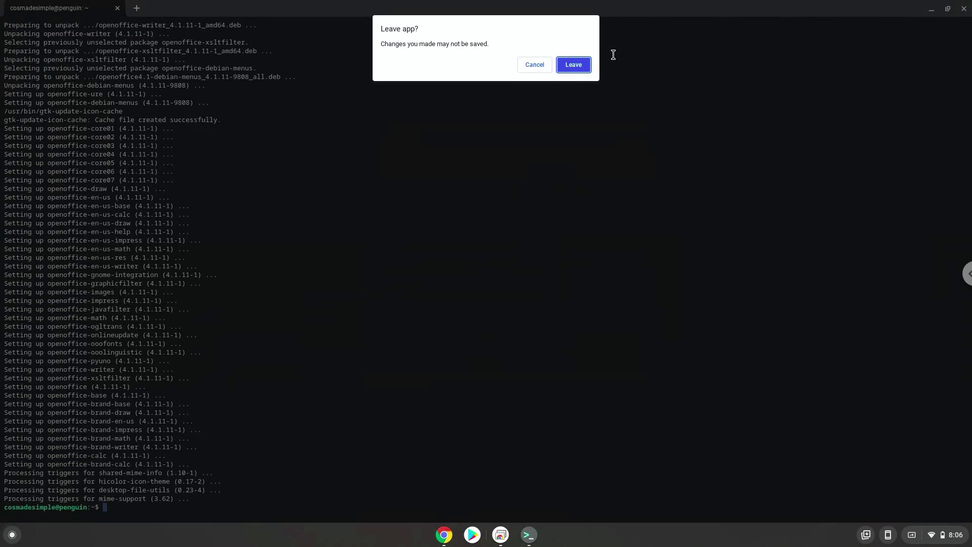
{"action": "left_click", "coordinate": [586, 65]}
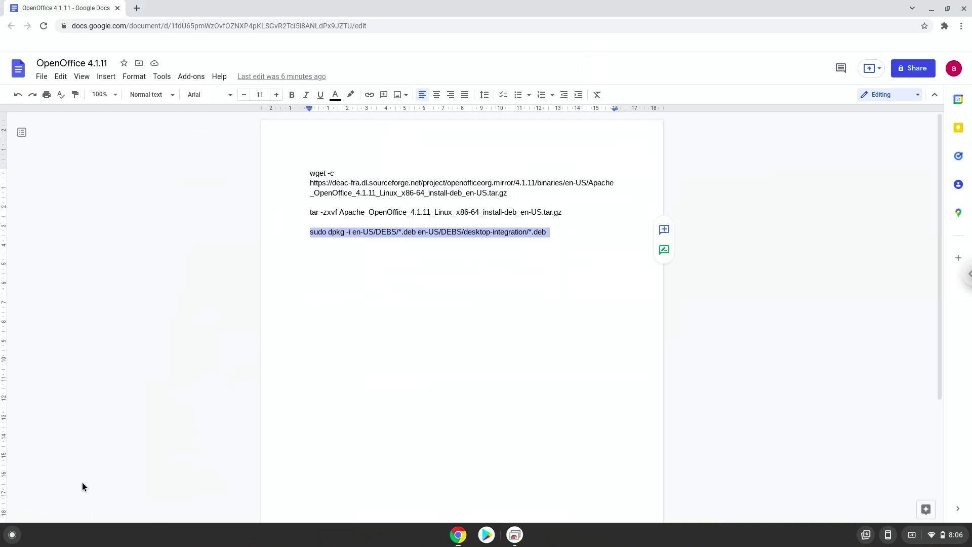
{"action": "left_click", "coordinate": [4, 536]}
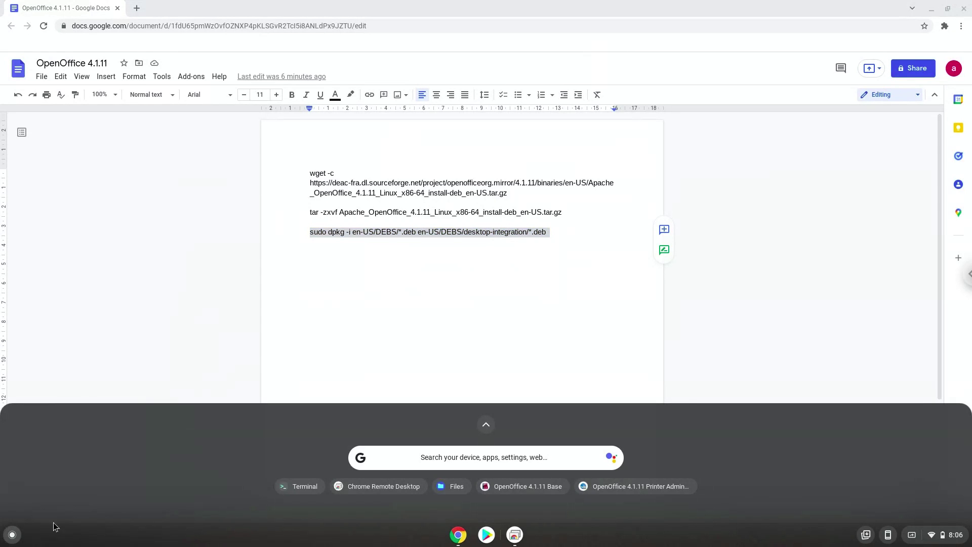
{"action": "left_click", "coordinate": [486, 426]}
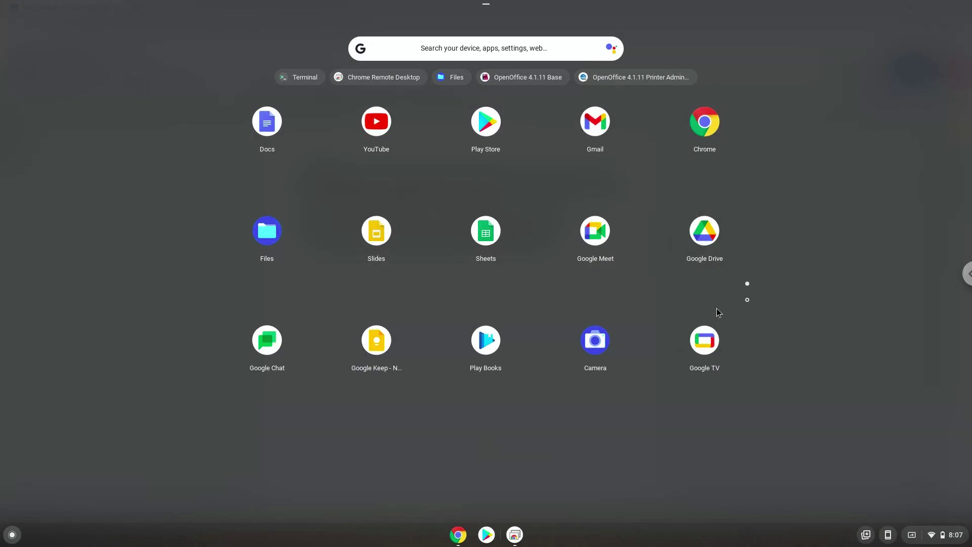
{"action": "left_click", "coordinate": [747, 299]}
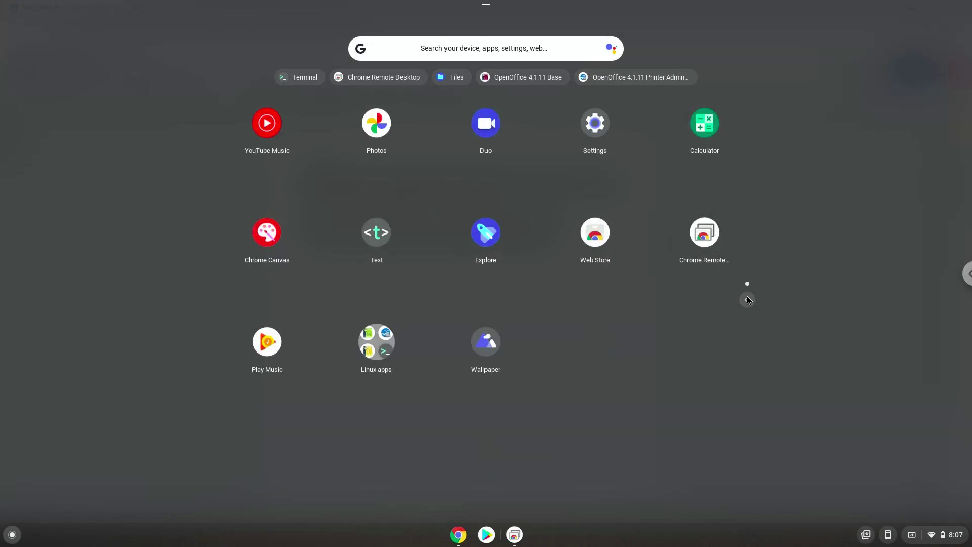
{"action": "left_click", "coordinate": [385, 336]}
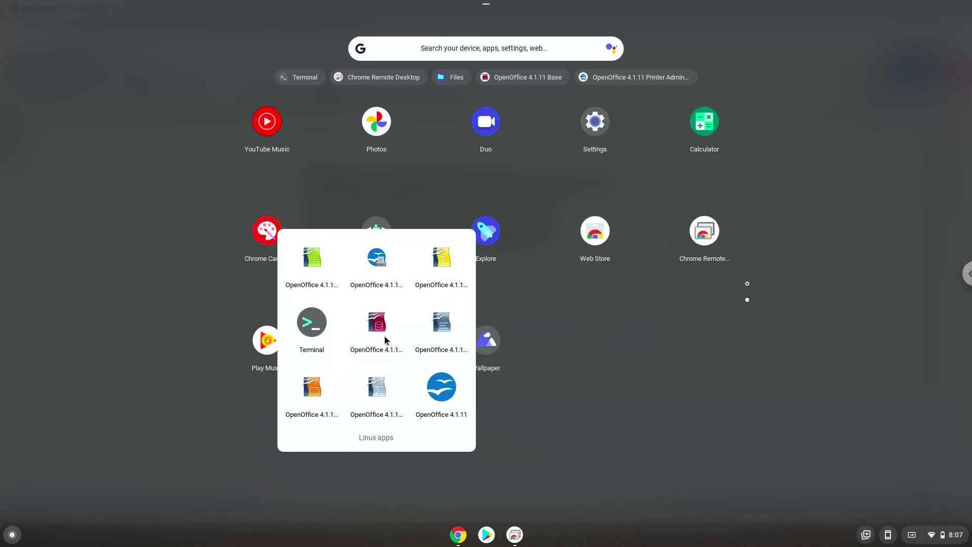
{"action": "left_click", "coordinate": [446, 325]}
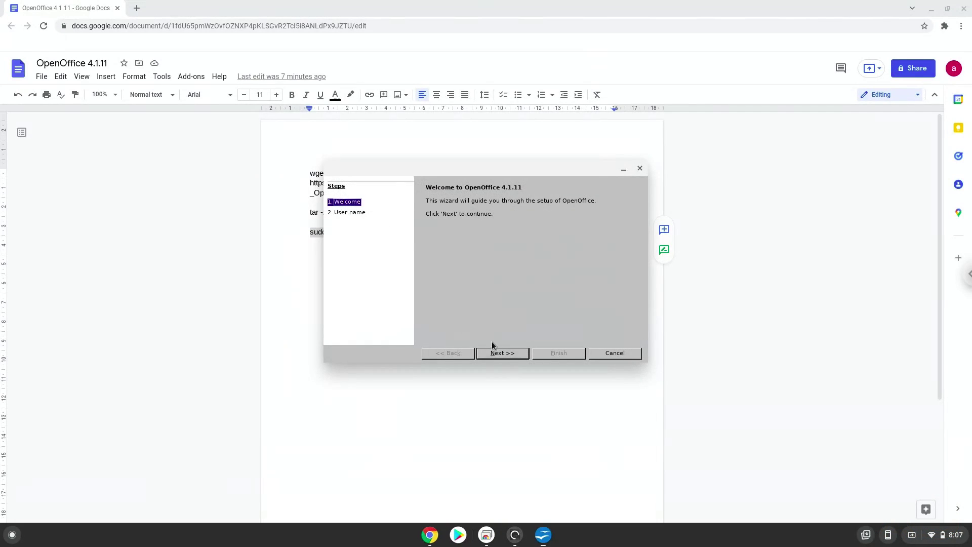
- Finish the OpenOffice welcome wizard with Next and Finish, then maximize the blank Writer window
{"action": "left_click", "coordinate": [500, 355]}
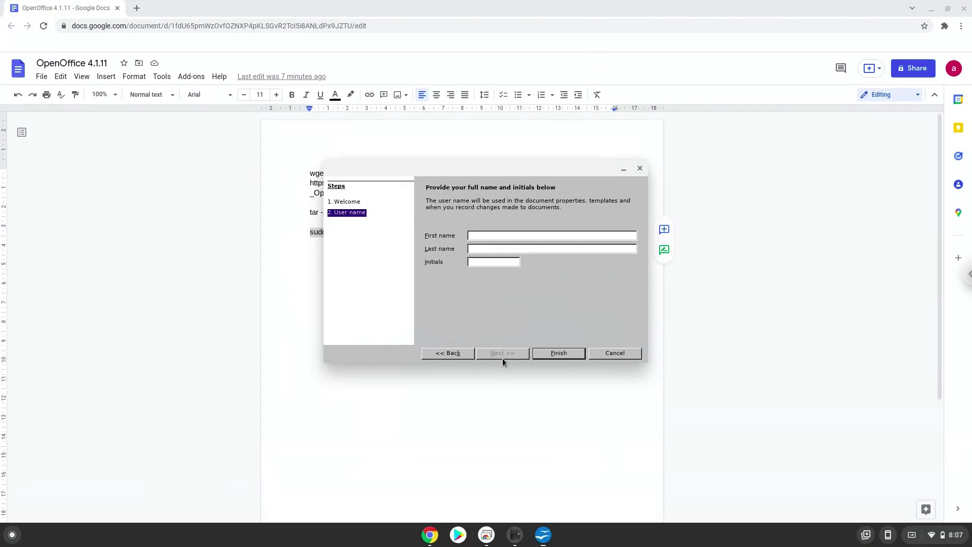
{"action": "type", "text": "a"}
{"action": "left_click", "coordinate": [551, 354]}
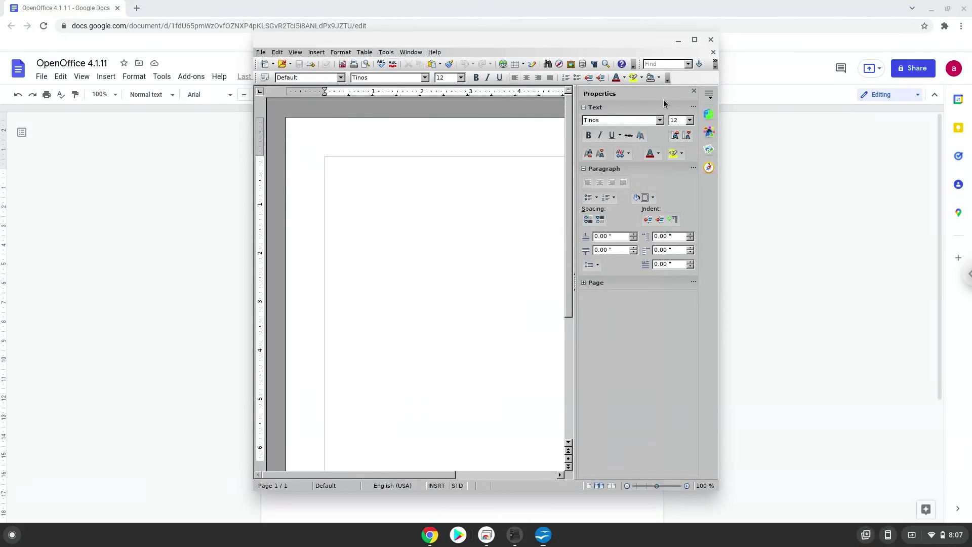
{"action": "left_click", "coordinate": [695, 39]}
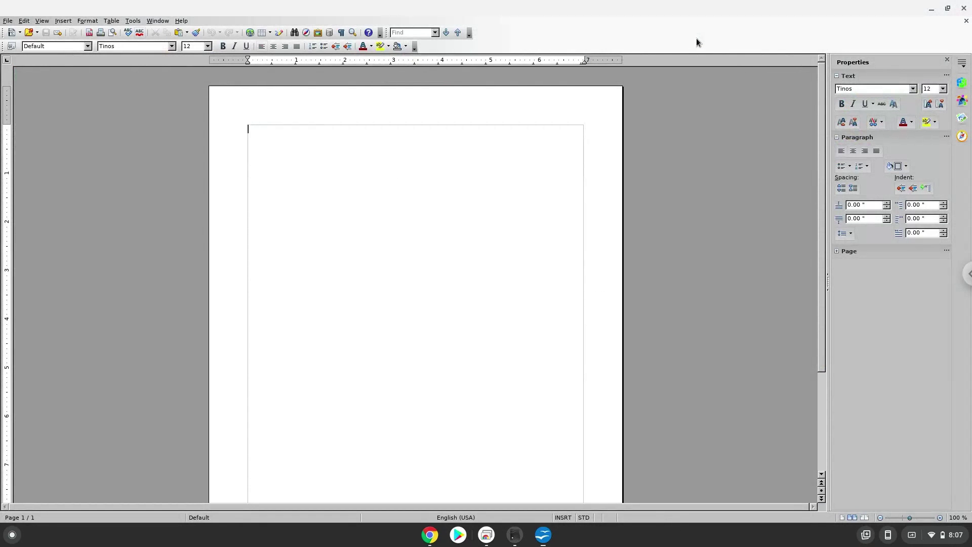